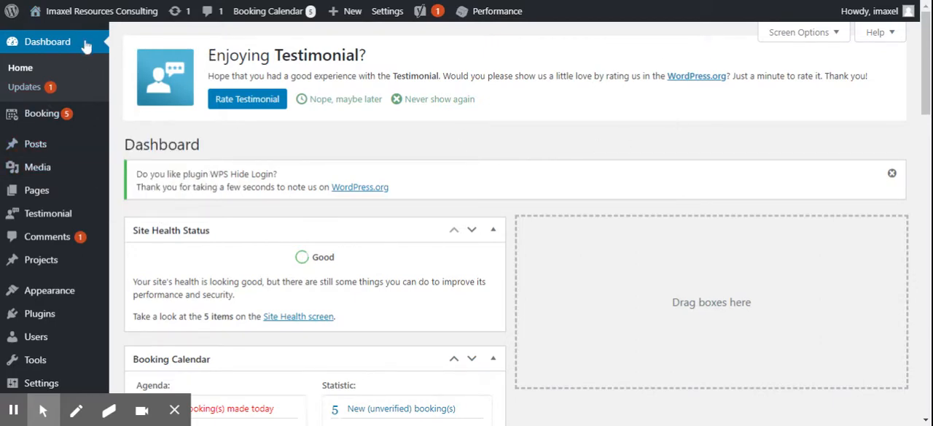
- Start a new post and title it "How to add a post on WordPress"
mouse_move(42, 122)
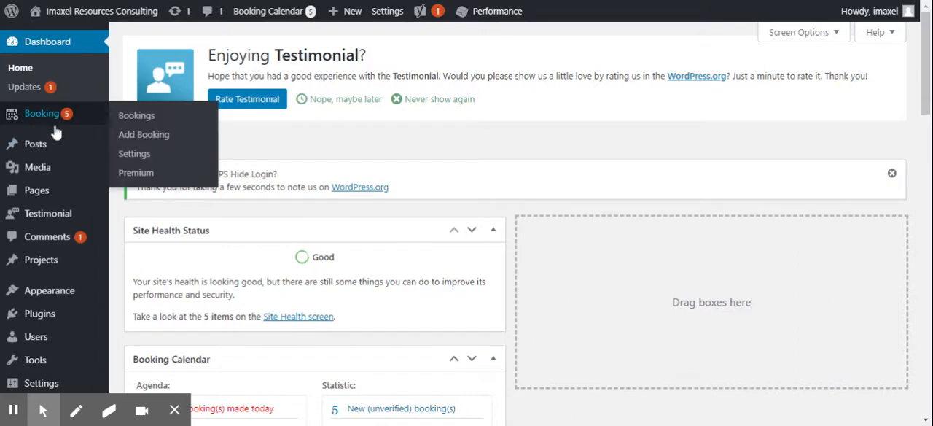
mouse_move(40, 157)
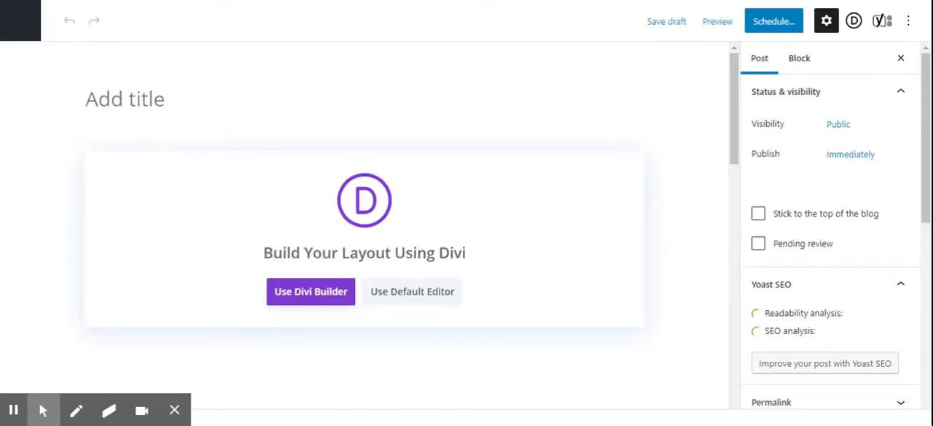
text(H)
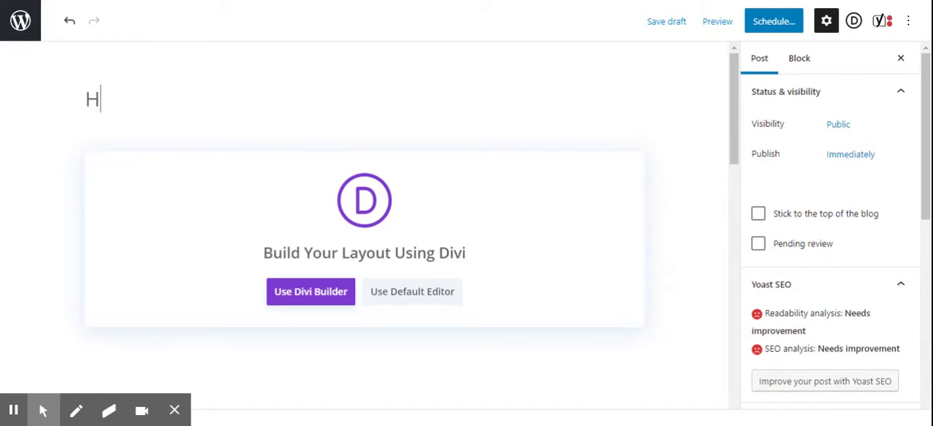
text(ow to )
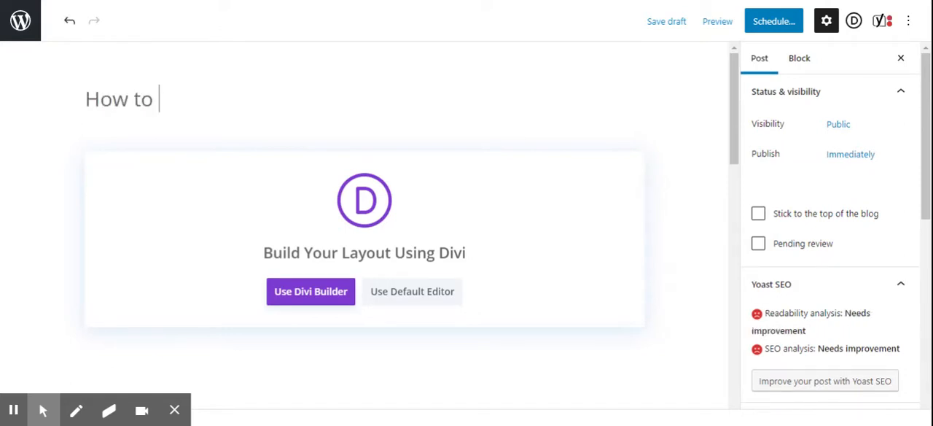
text(add a po)
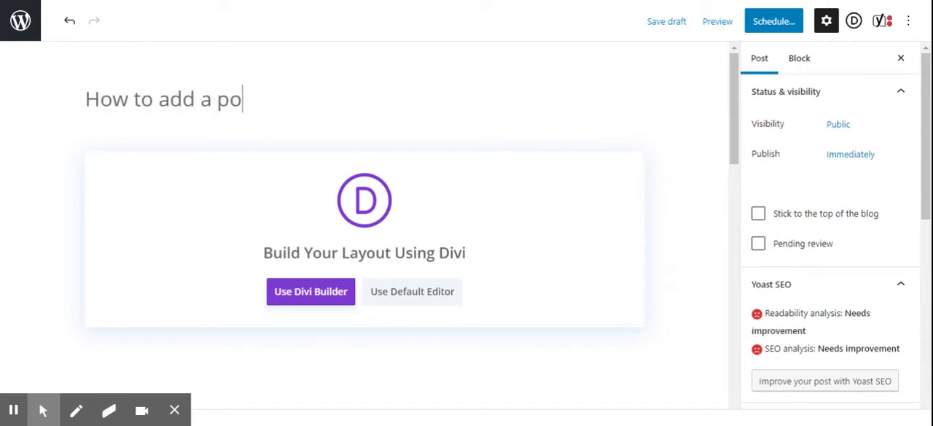
text(st on )
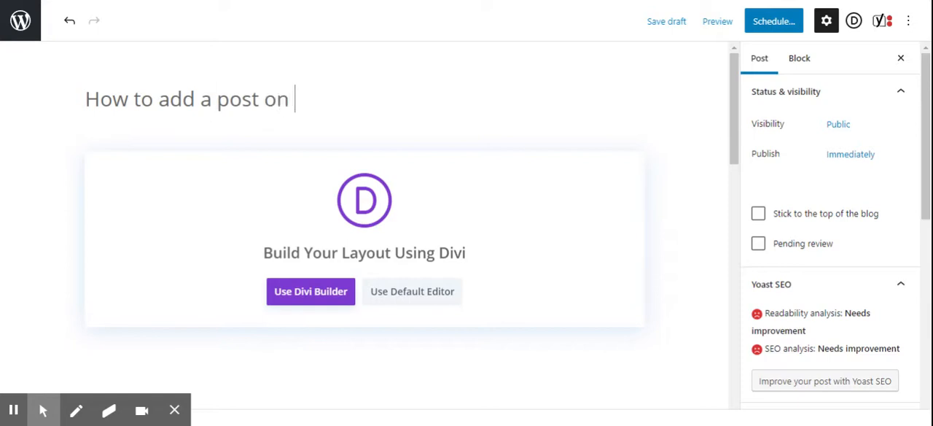
text(Word)
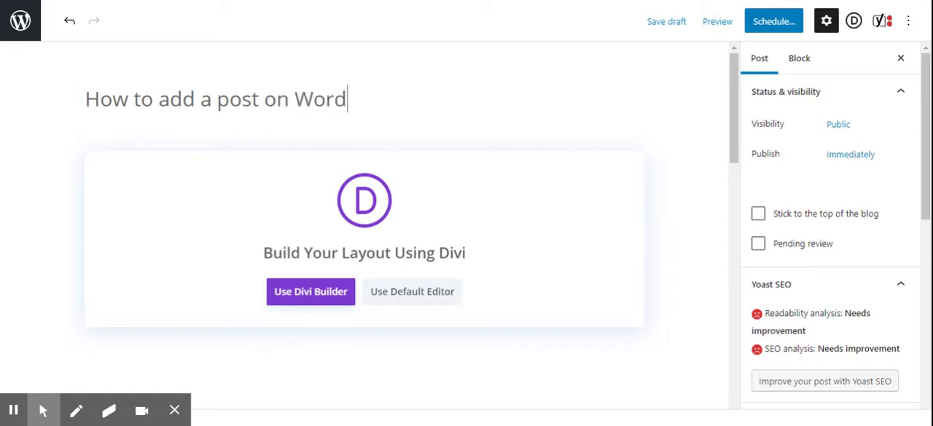
text(Press)
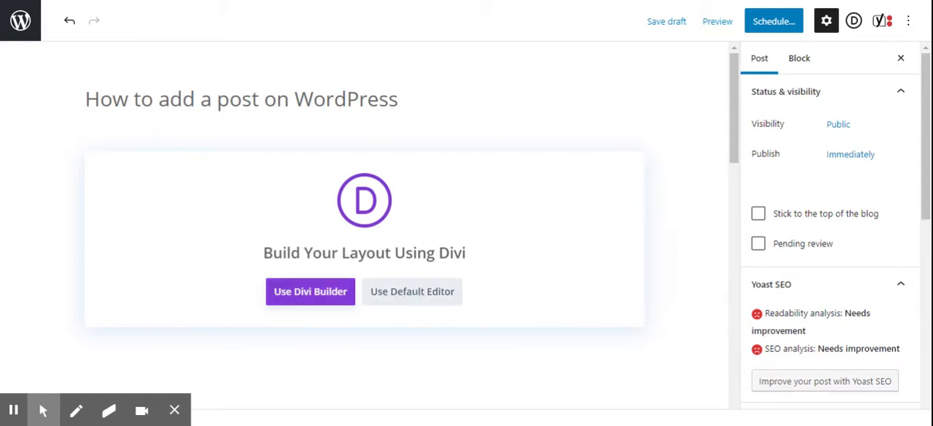
- Choose the default editor for the post and paste the copied Lorem Ipsum heading and paragraph into its body
click(414, 292)
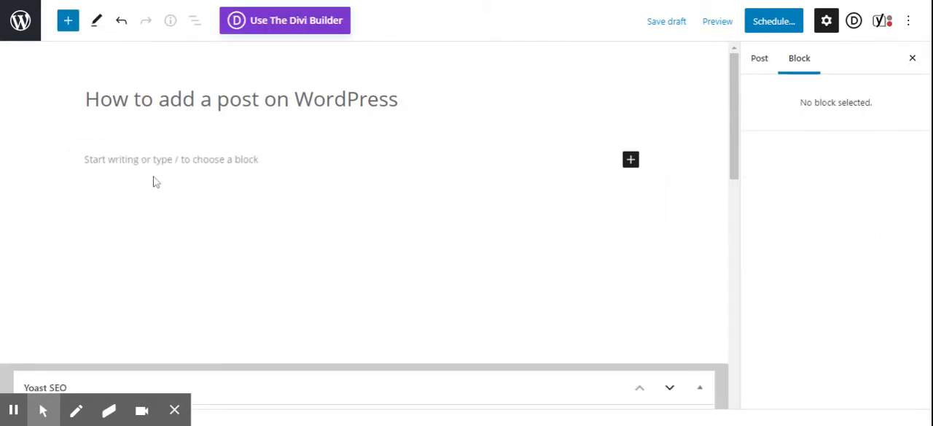
click(160, 162)
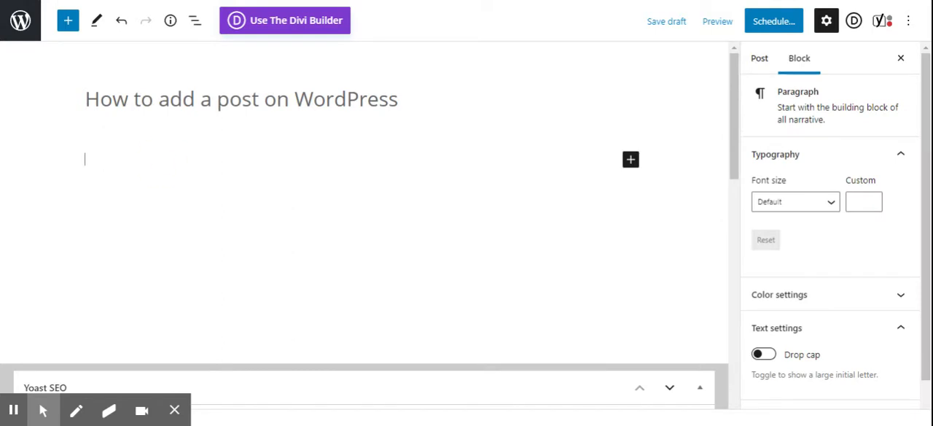
key(ctrl+v)
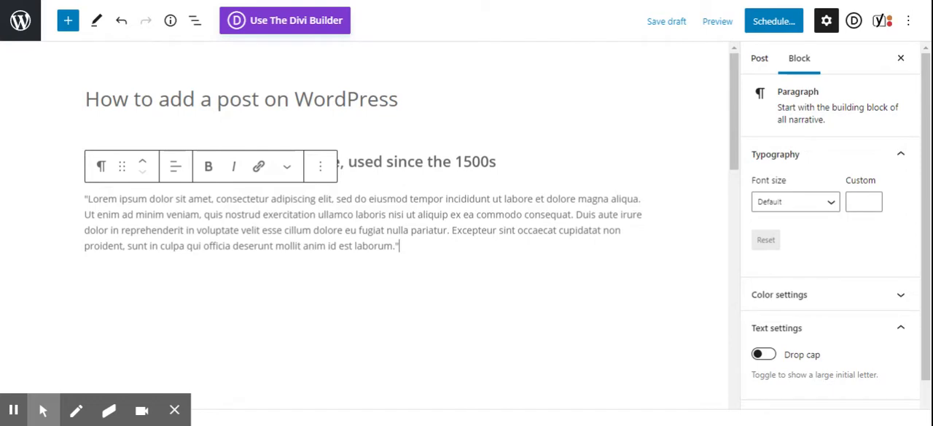
- Review the post's status and visibility settings, including the calendar for choosing the publish date
scroll(547, 192, down, 5)
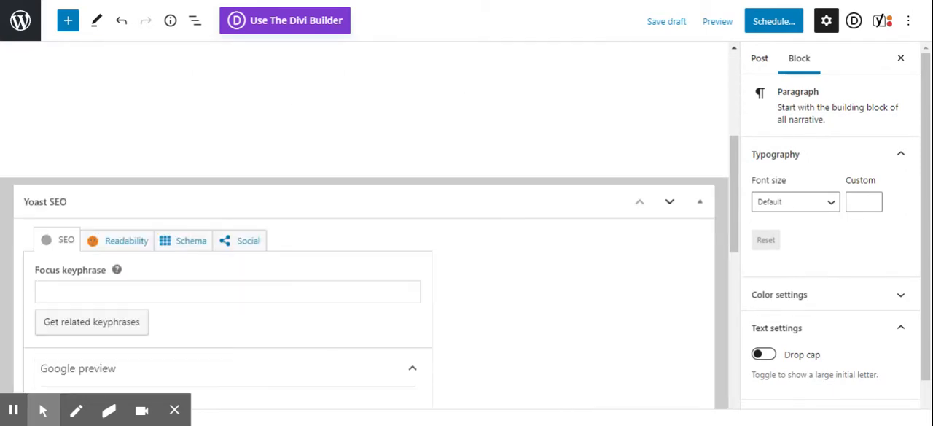
scroll(545, 185, up, 5)
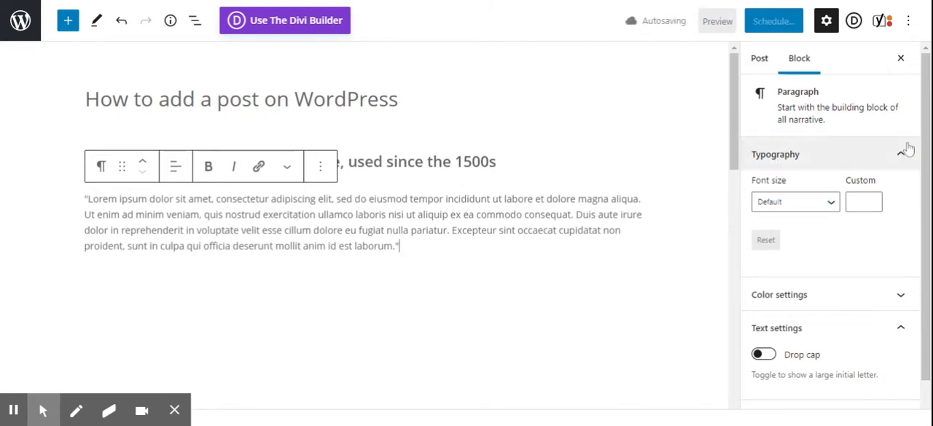
scroll(889, 183, down, 1)
scroll(807, 169, up, 1)
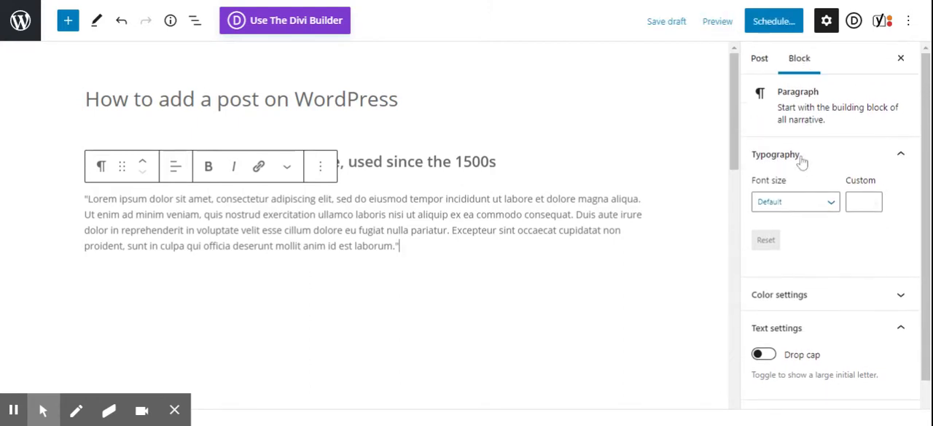
click(765, 59)
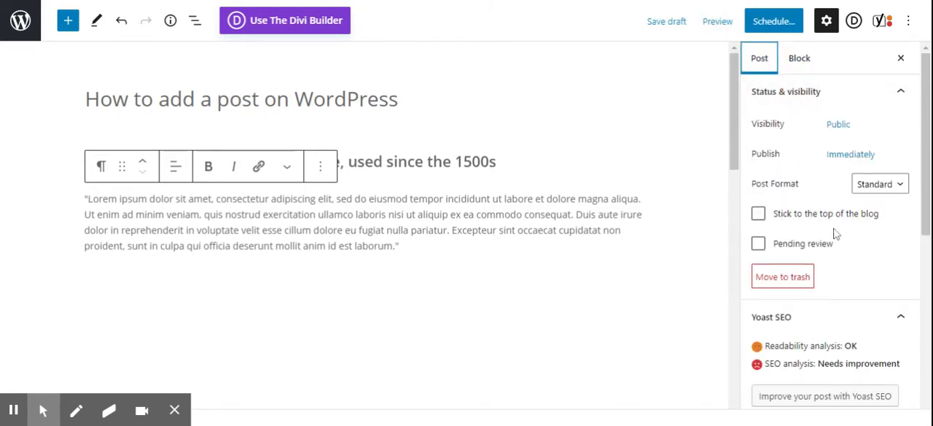
scroll(824, 236, down, 1)
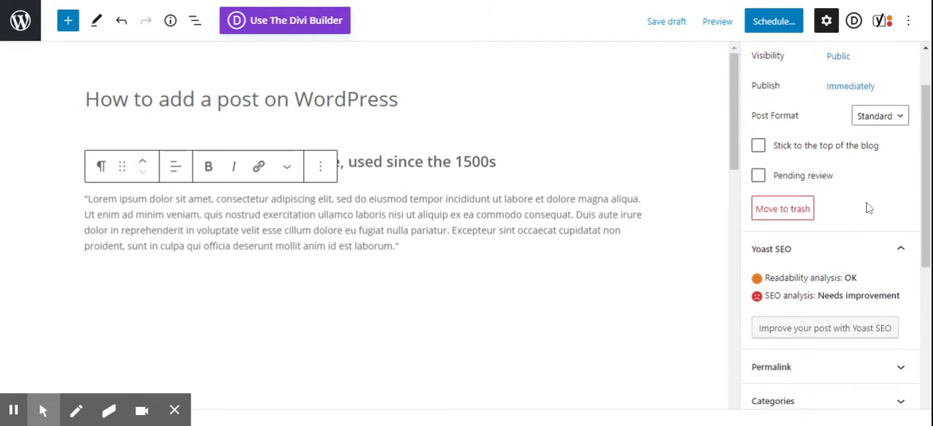
scroll(868, 209, up, 1)
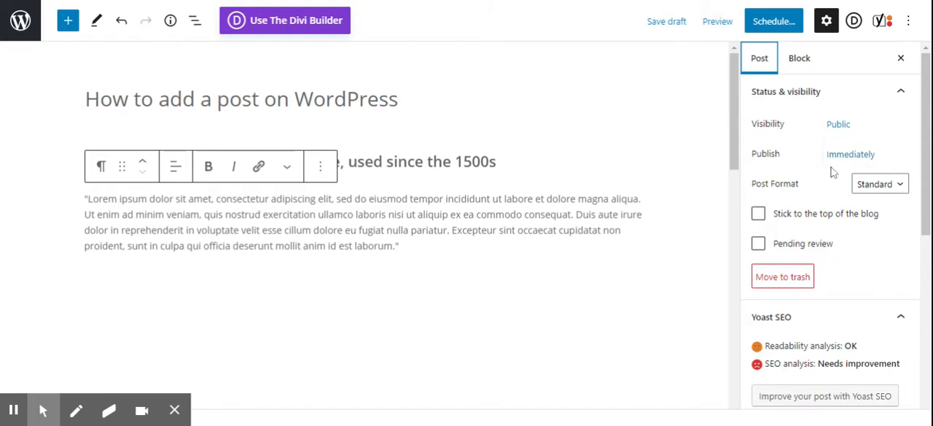
click(850, 156)
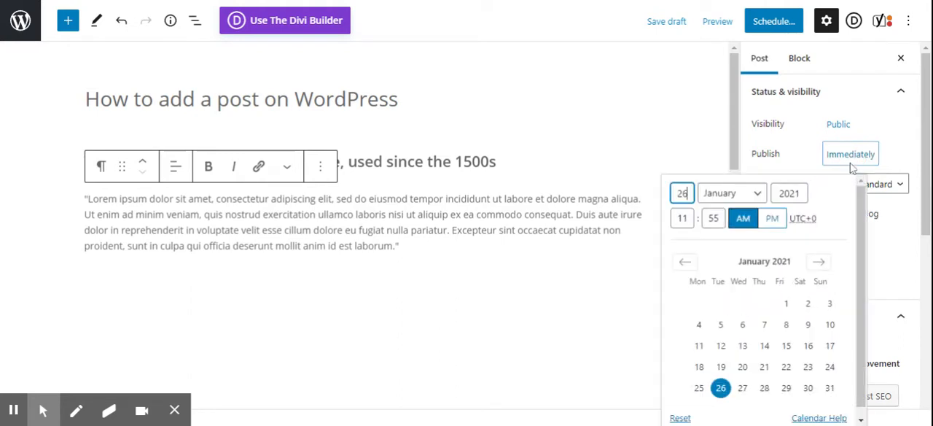
click(850, 156)
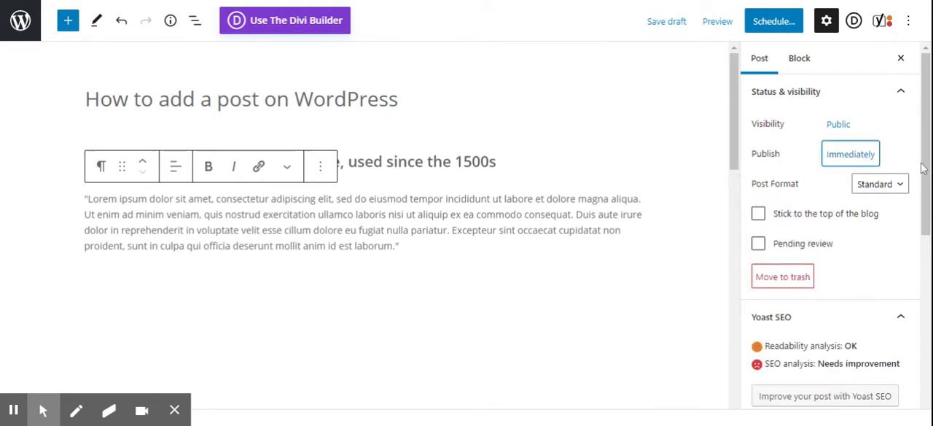
- Expand the post's Permalink, Categories, Tags and Featured image settings and examine the options down to the Divi page settings
drag(923, 164, 926, 274)
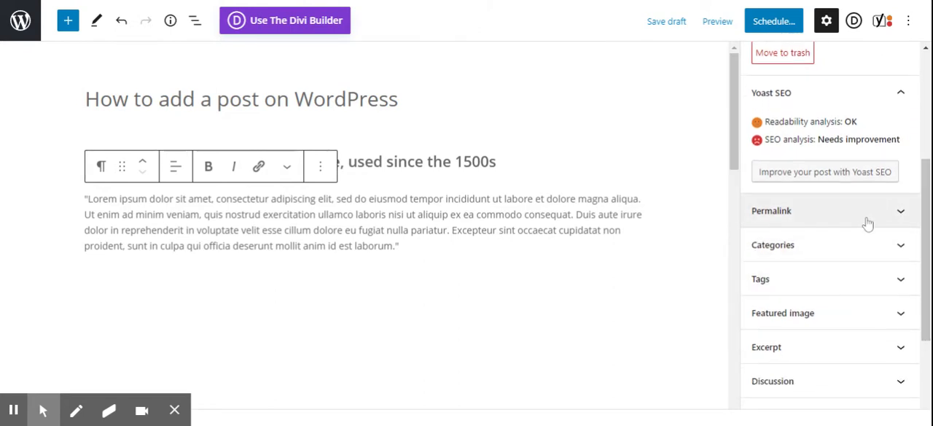
scroll(866, 223, down, 2)
click(868, 146)
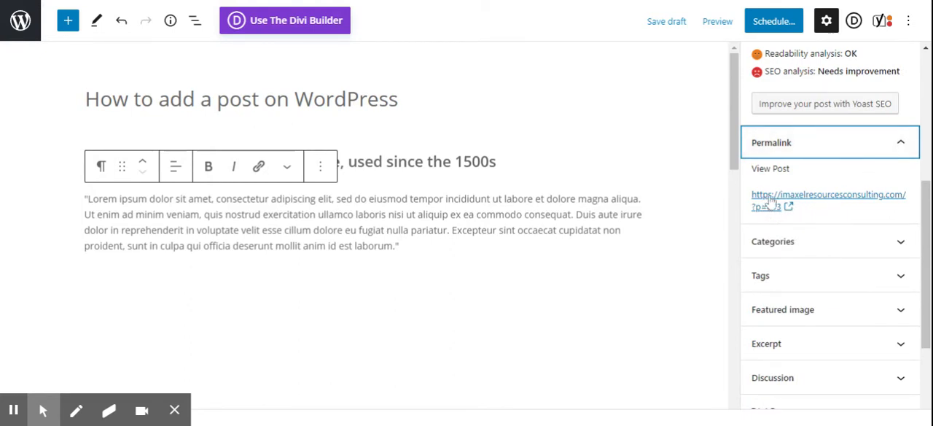
click(779, 241)
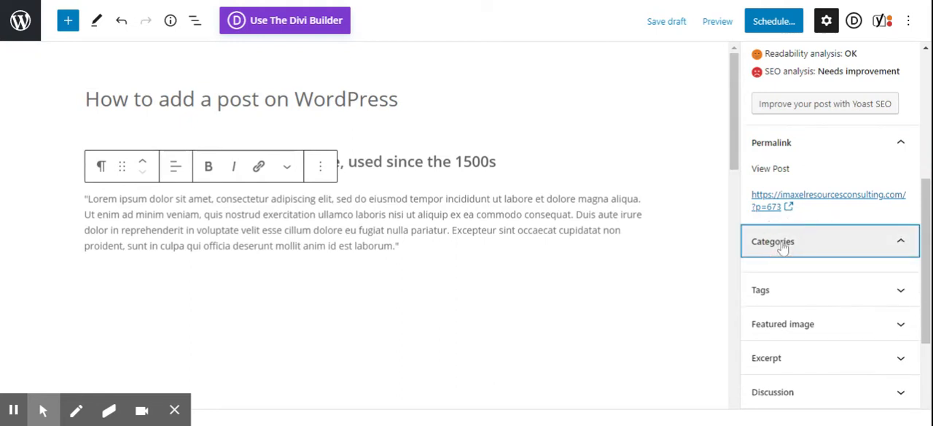
scroll(782, 248, down, 2)
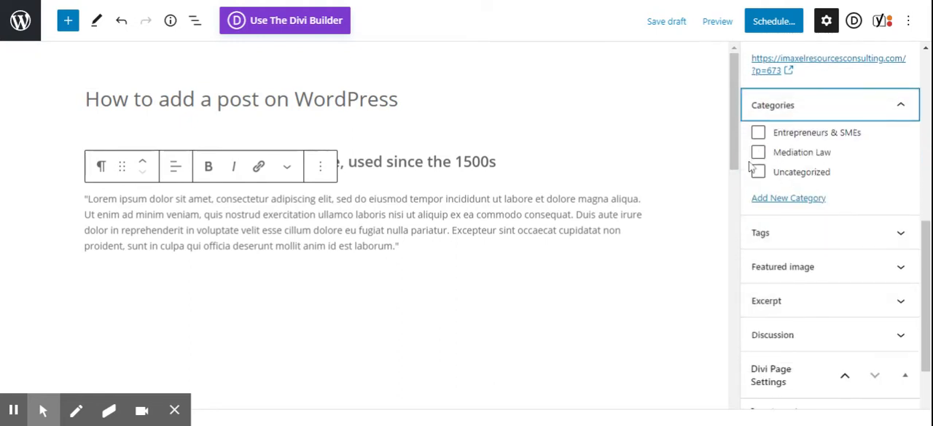
click(773, 235)
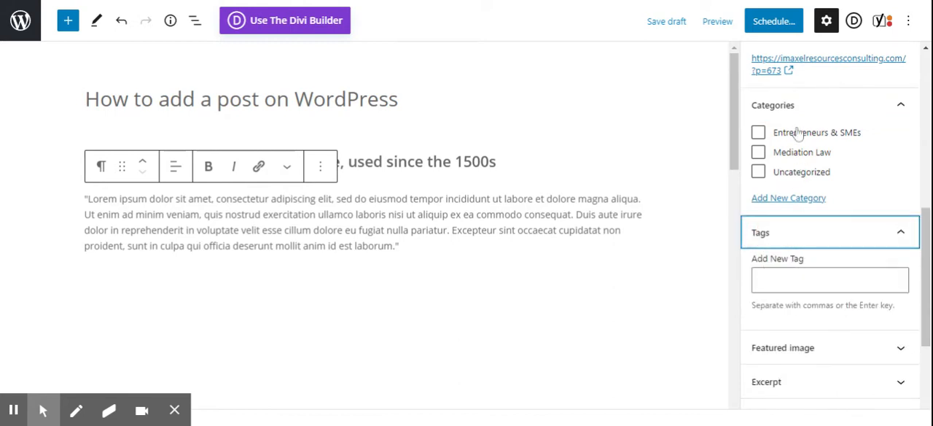
scroll(773, 254, down, 1)
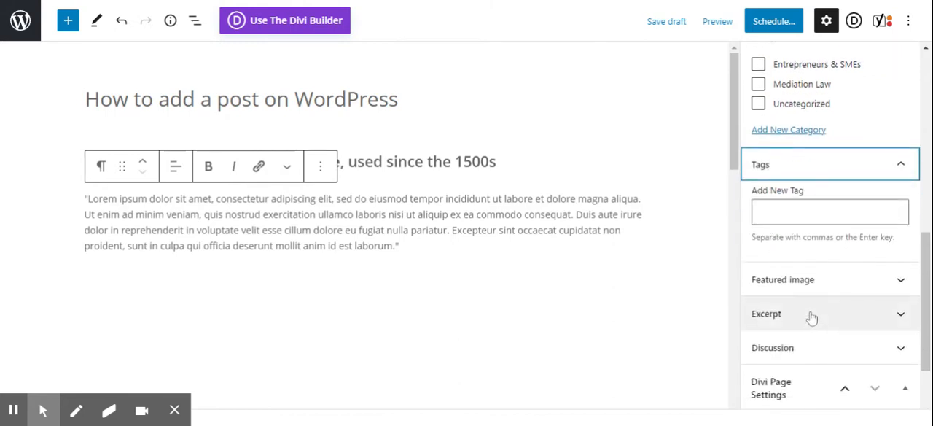
click(812, 283)
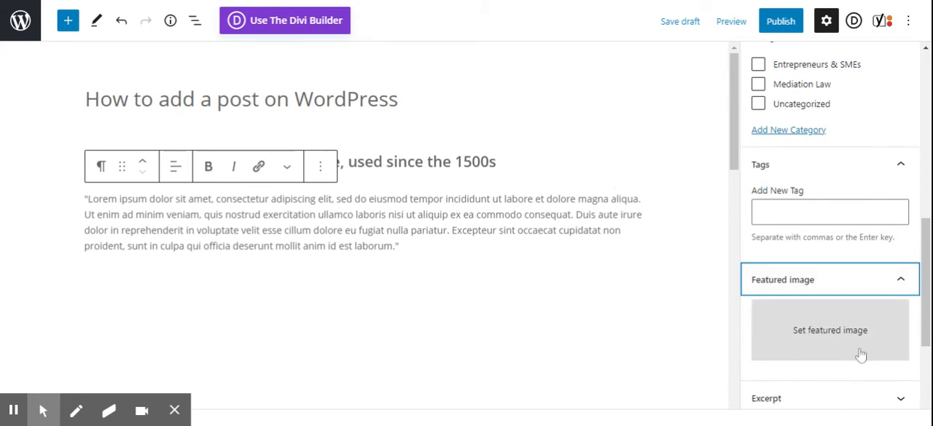
scroll(765, 348, down, 3)
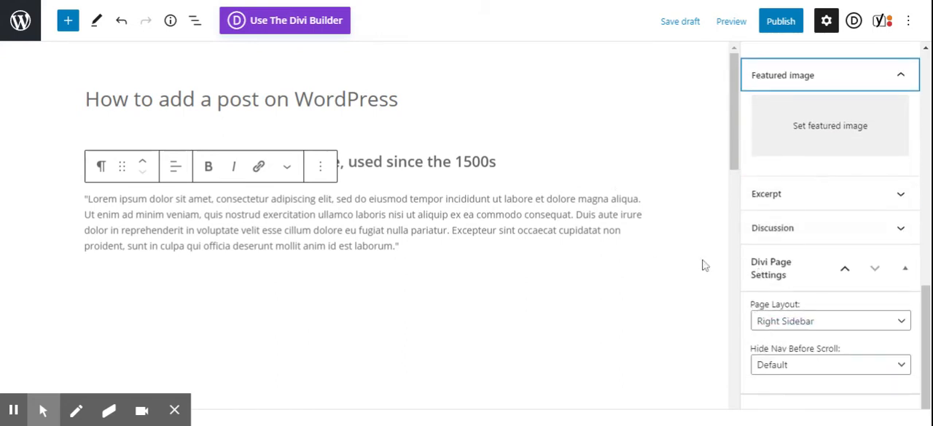
scroll(404, 258, down, 3)
scroll(403, 258, up, 3)
scroll(404, 218, down, 2)
scroll(404, 219, up, 2)
mouse_move(44, 410)
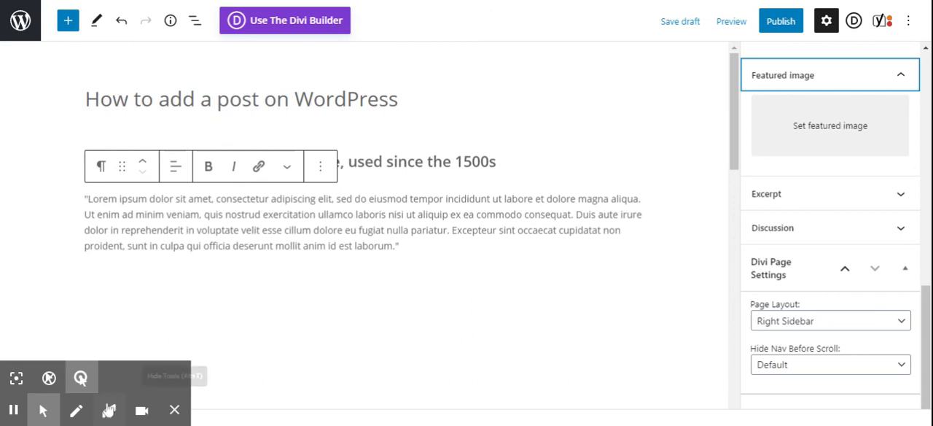
click(174, 411)
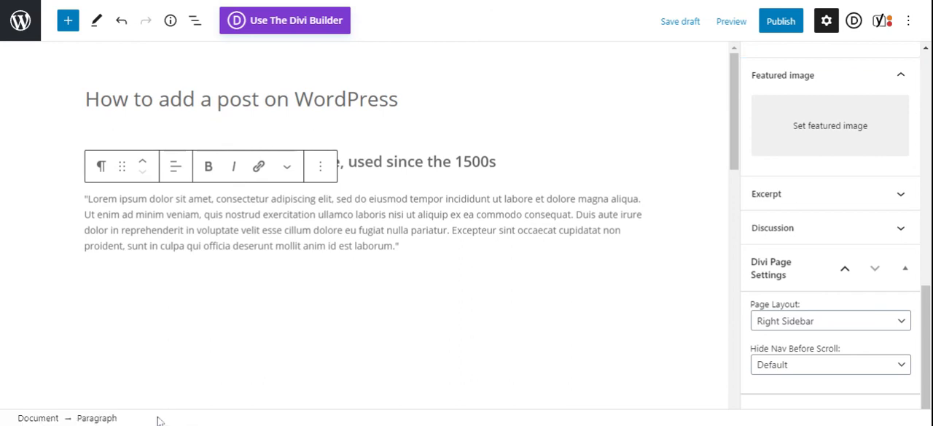